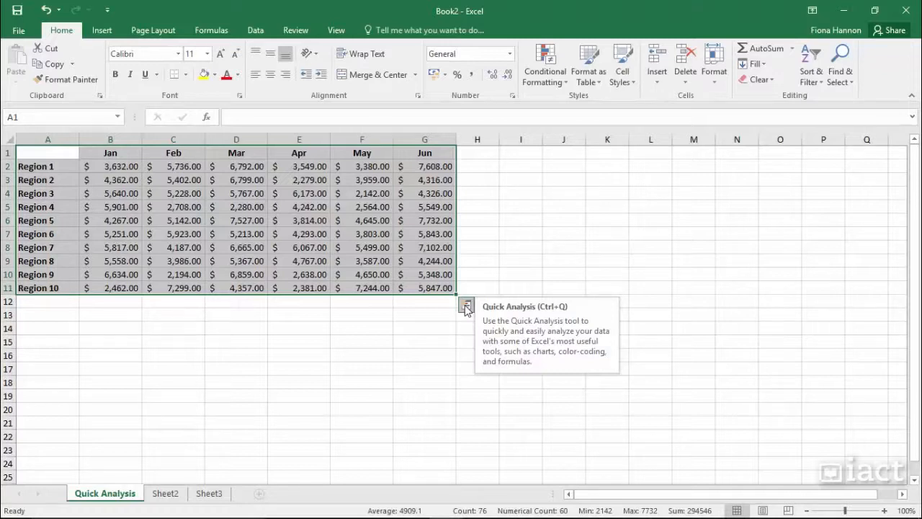
Look through the charts, totals, tables and sparklines that Quick Analysis offers for the selected range A1:G11.
click(466, 306)
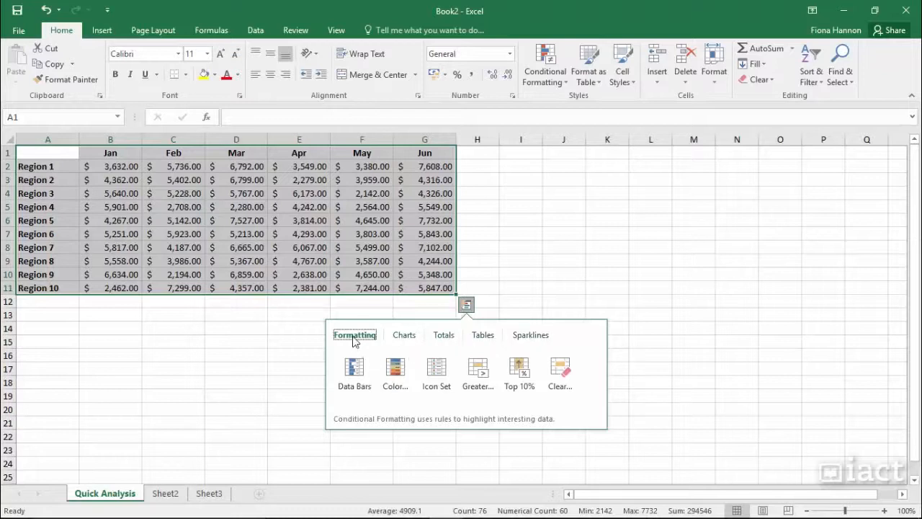
click(404, 336)
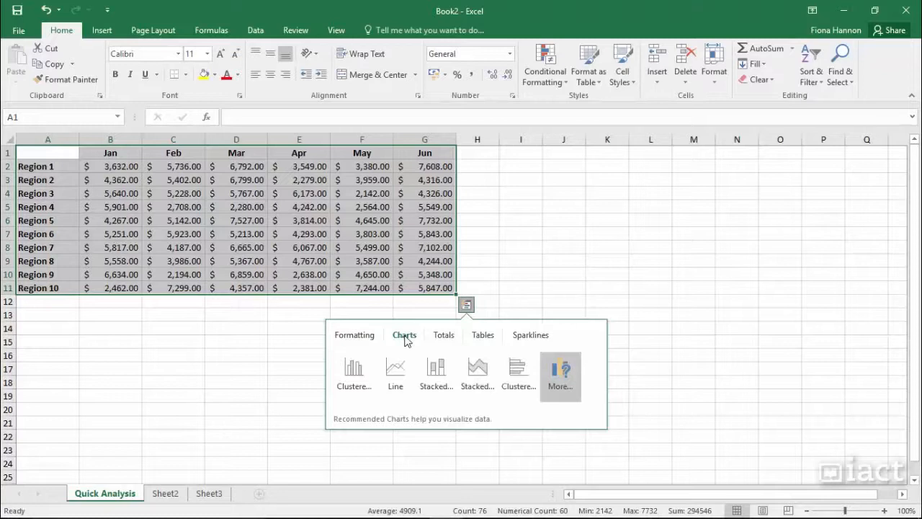
click(451, 339)
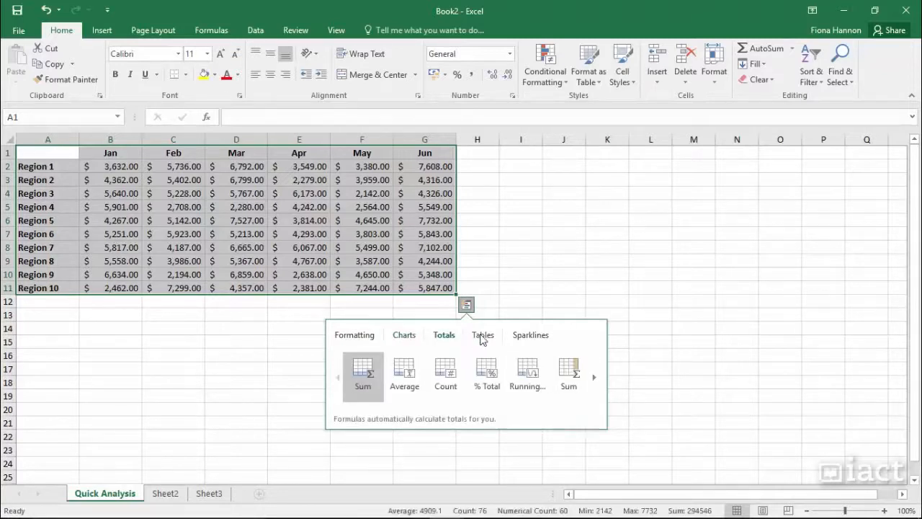
click(482, 337)
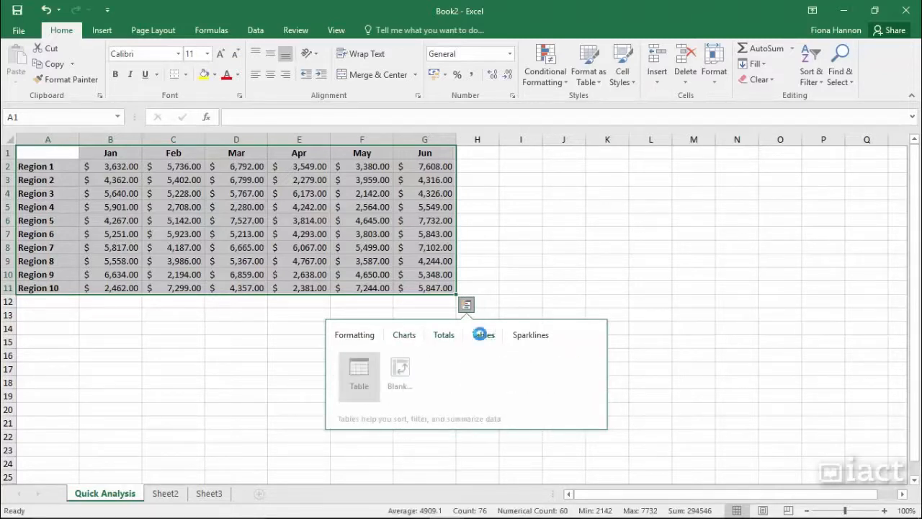
click(526, 340)
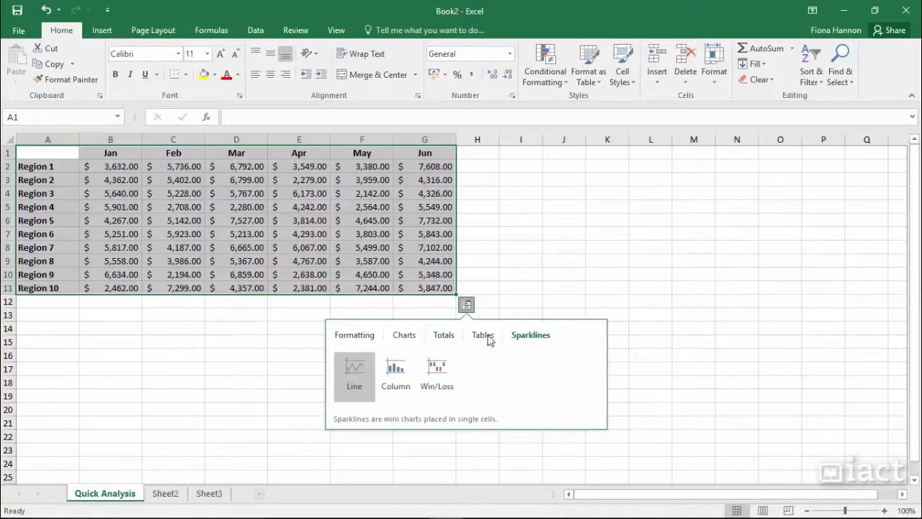
Apply the color scale from Quick Analysis formatting to the regional monthly figures.
click(364, 337)
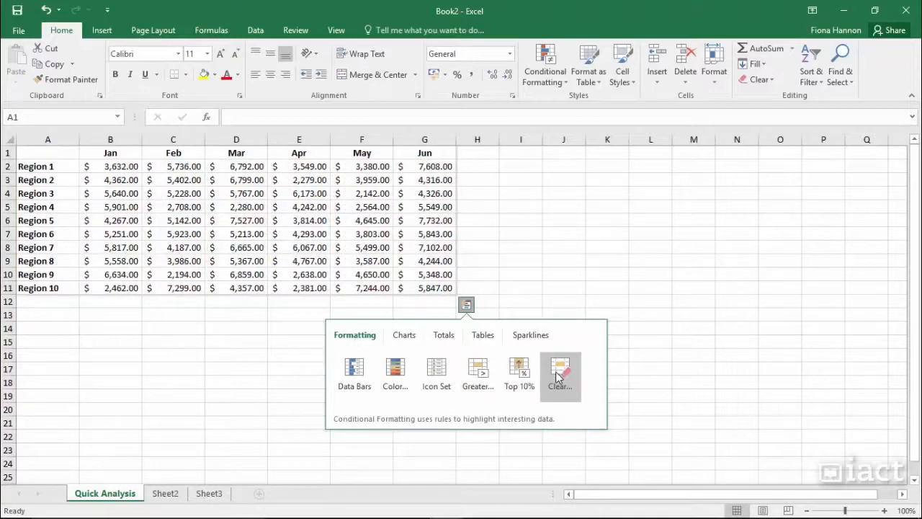
click(394, 369)
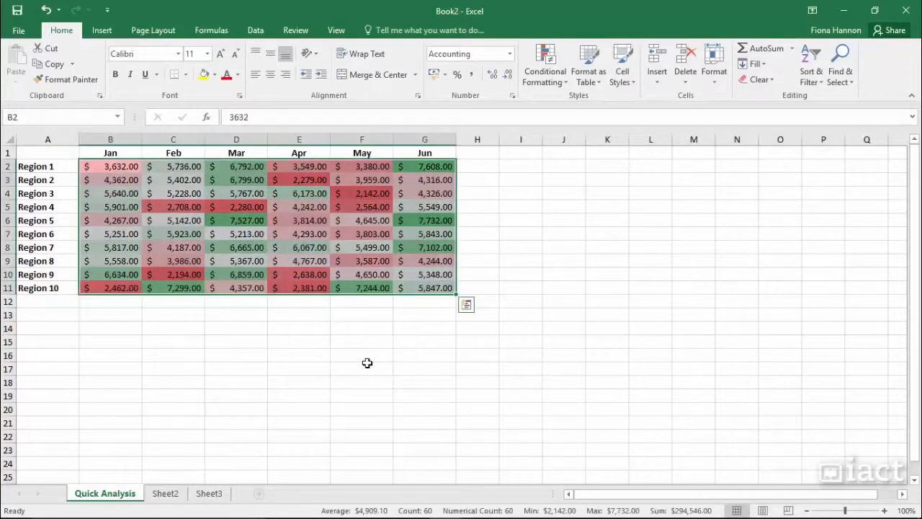
click(367, 364)
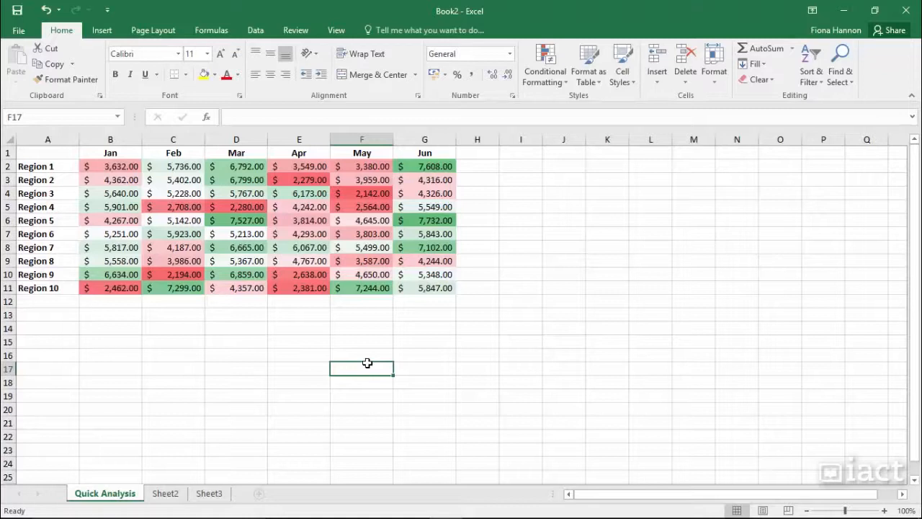
click(306, 275)
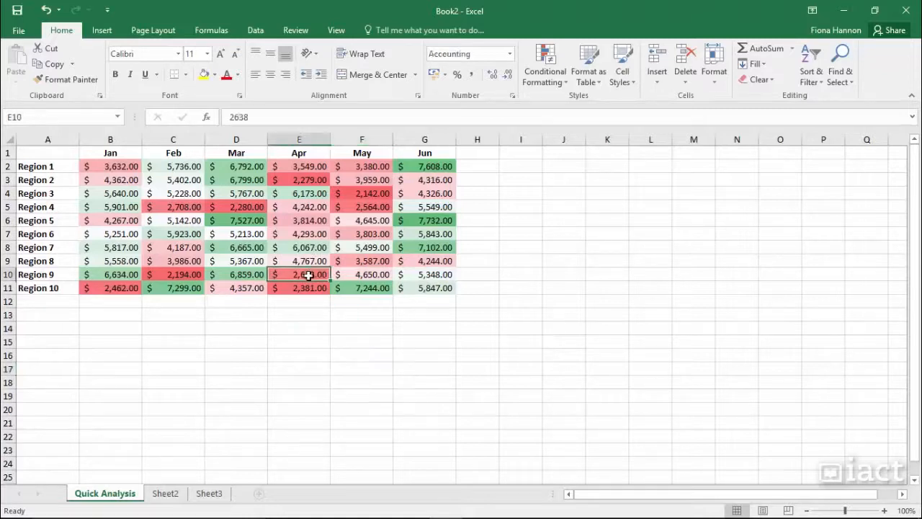
click(368, 288)
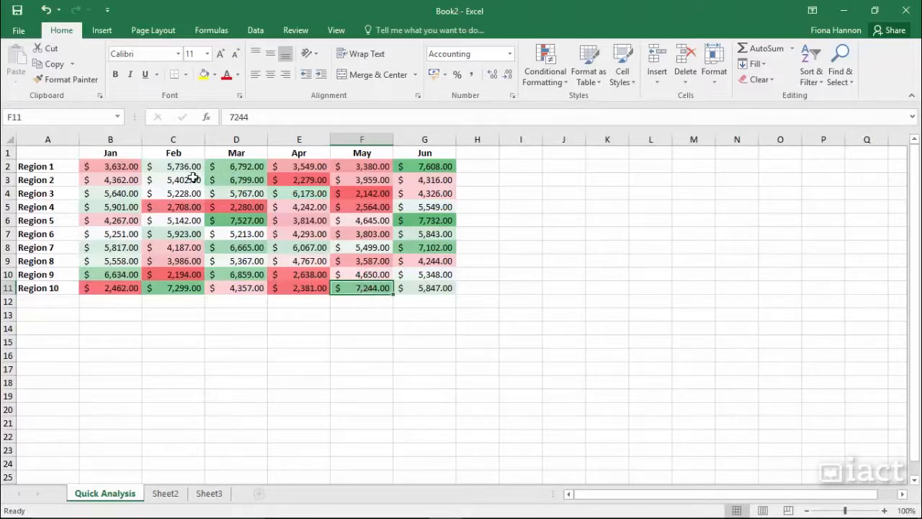
click(296, 238)
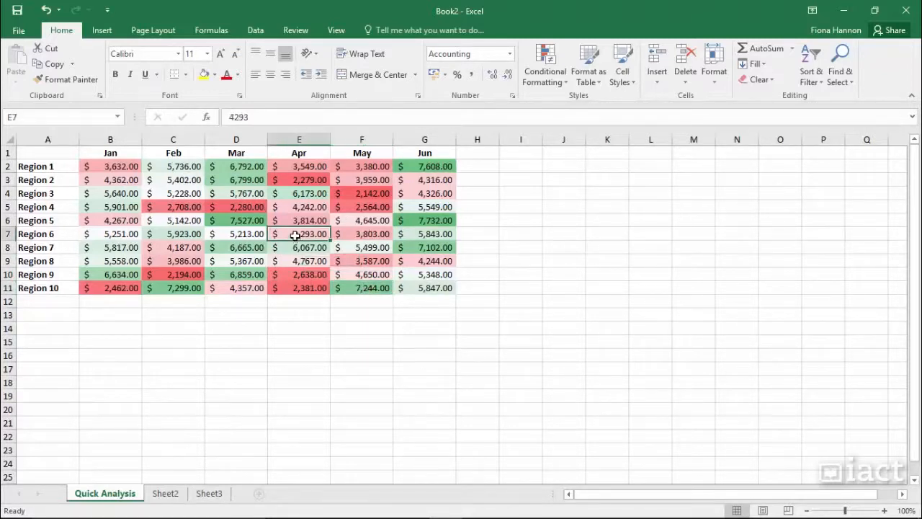
Clear the conditional formatting from range A1:G11 with Quick Analysis.
drag(49, 154, 427, 289)
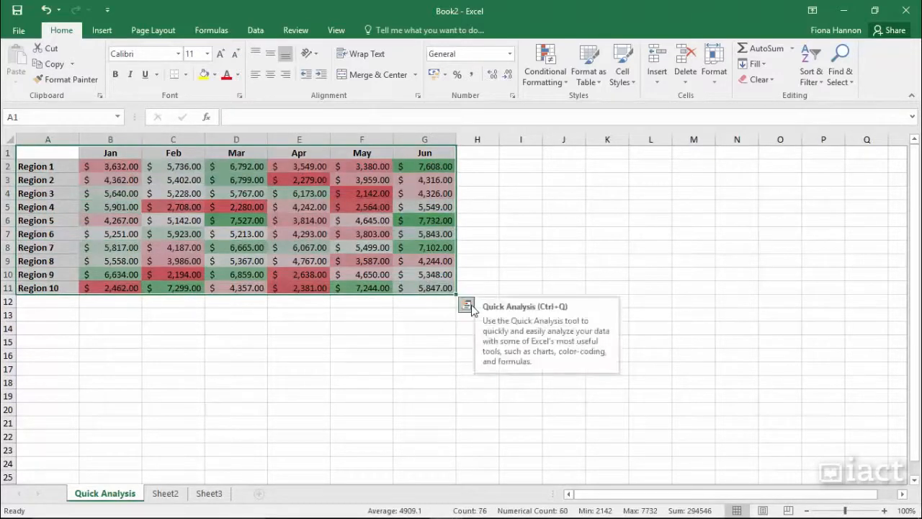
click(467, 306)
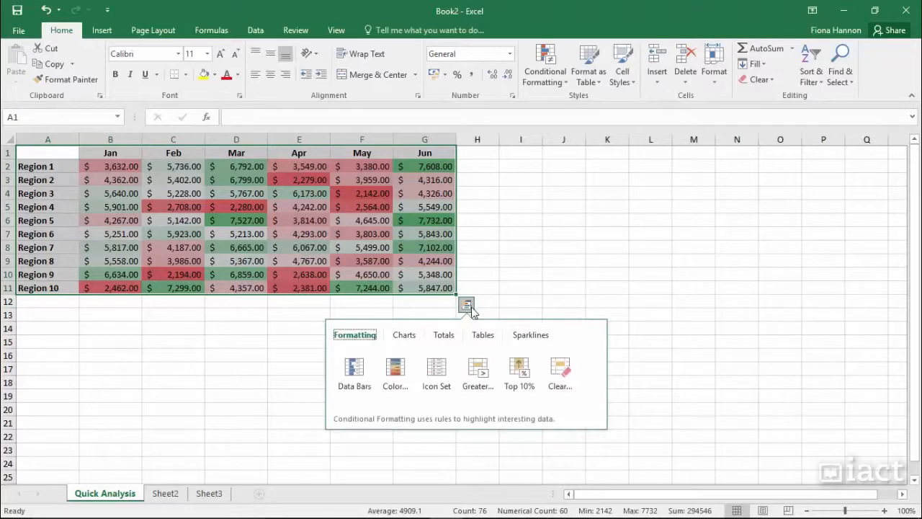
click(566, 378)
click(349, 247)
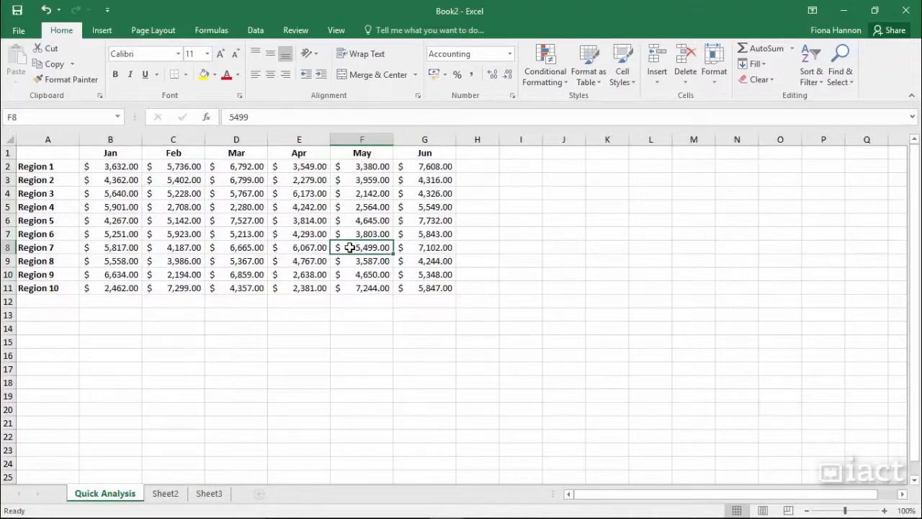
Preview the recommended charts in Quick Analysis for range A1:G11.
drag(65, 153, 172, 153)
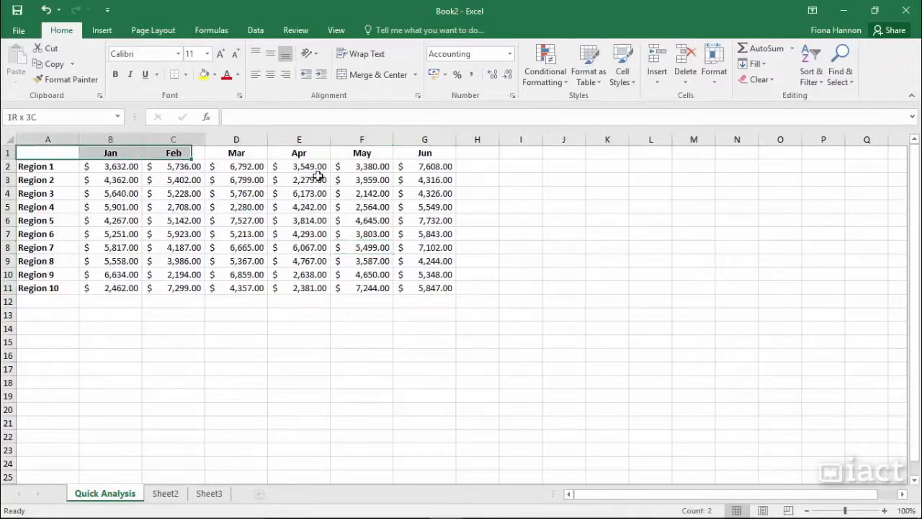
drag(317, 175, 429, 289)
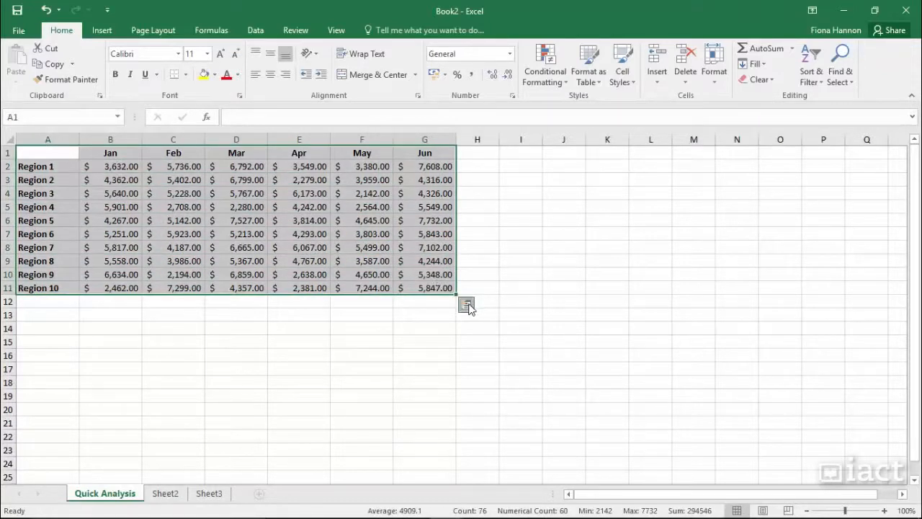
click(467, 306)
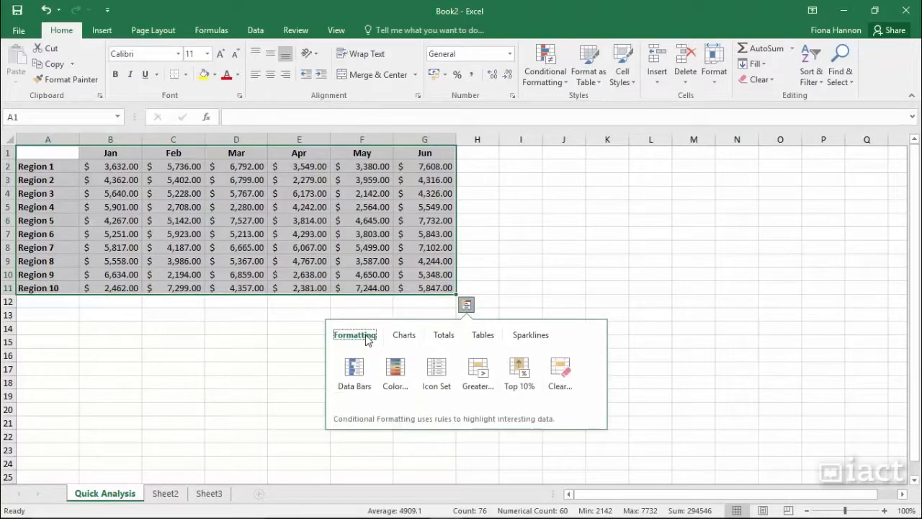
click(401, 339)
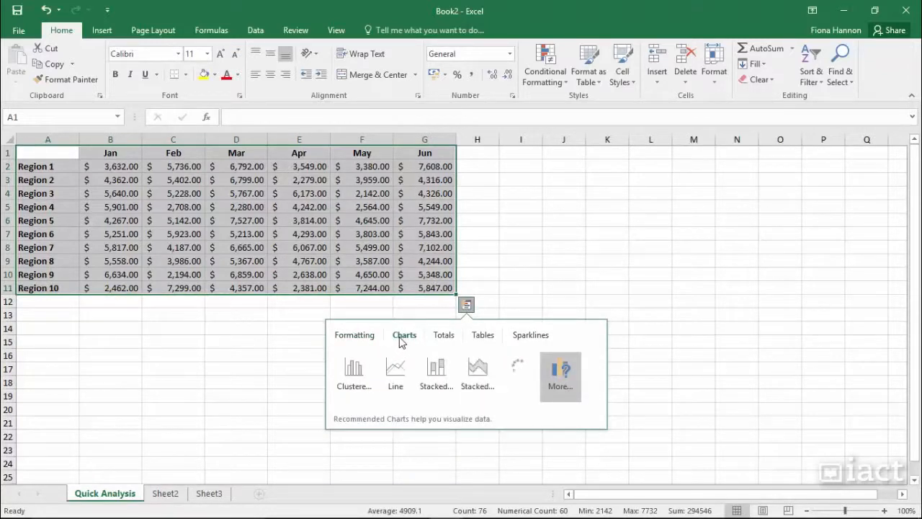
mouse_move(362, 379)
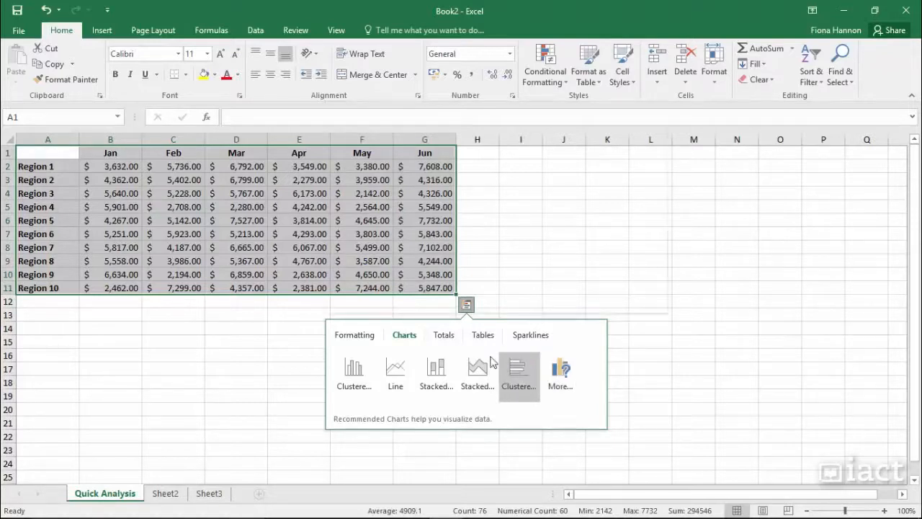
Add a Sum row beneath the regional data with the Quick Analysis totals.
click(448, 335)
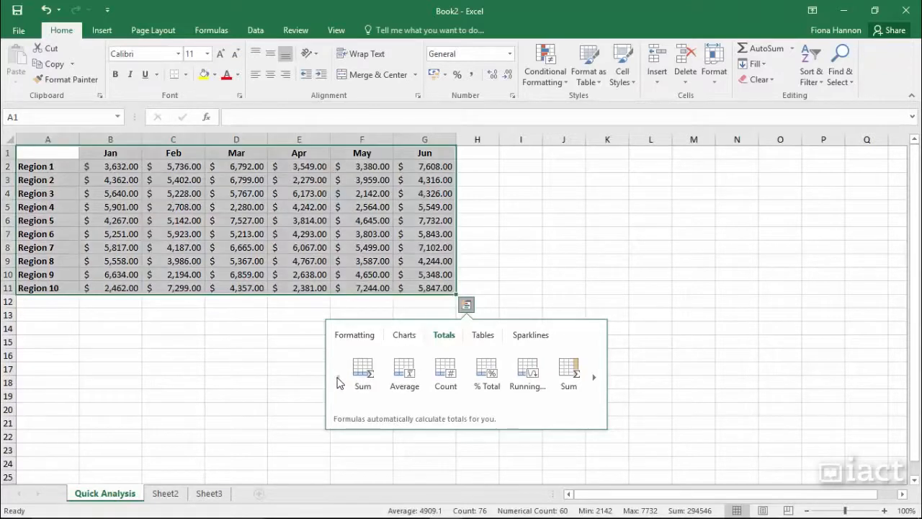
click(594, 376)
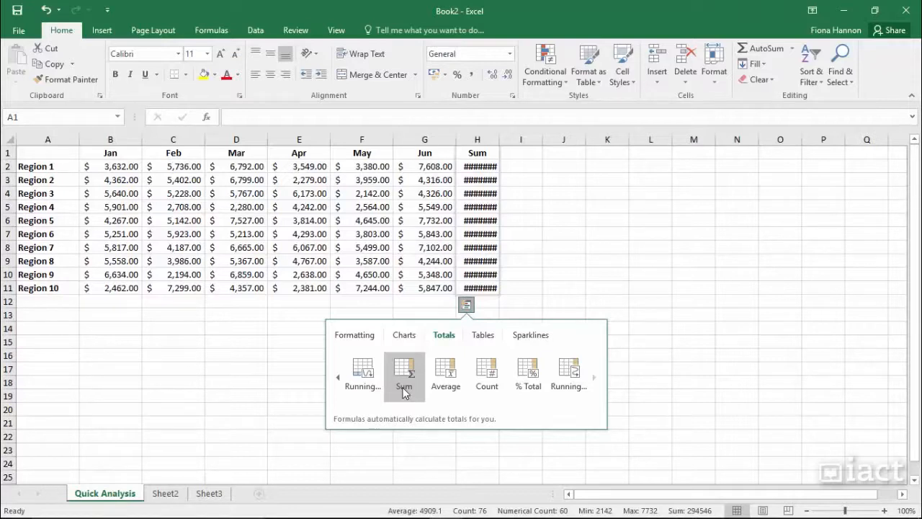
click(337, 378)
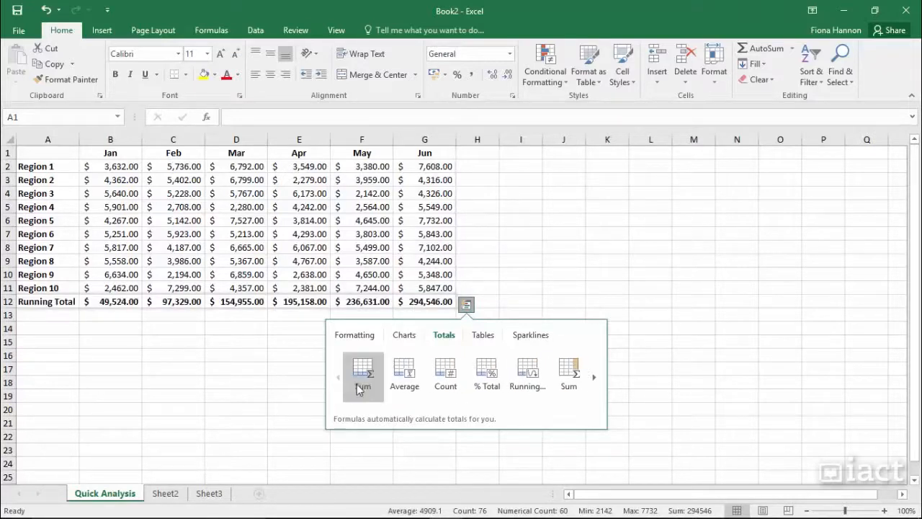
click(360, 382)
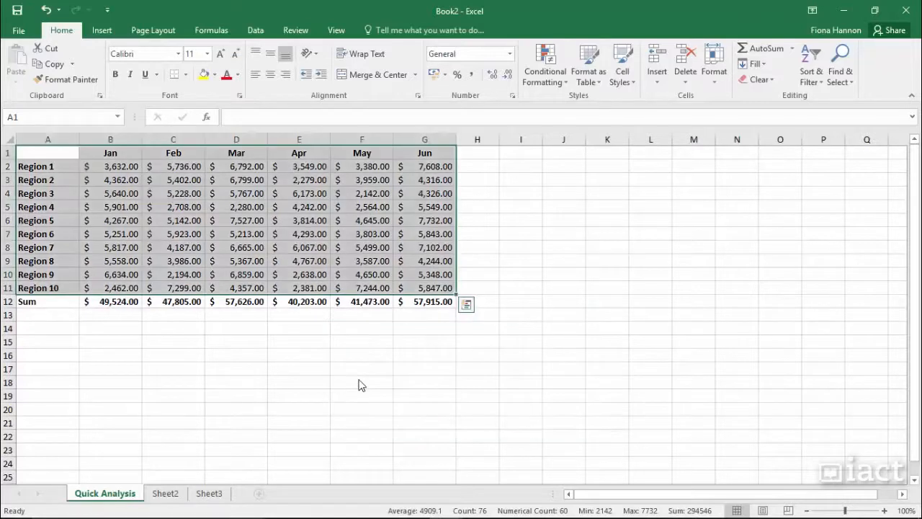
Add a Sum column of row totals in column H with Quick Analysis and widen that column to fit its values.
click(466, 304)
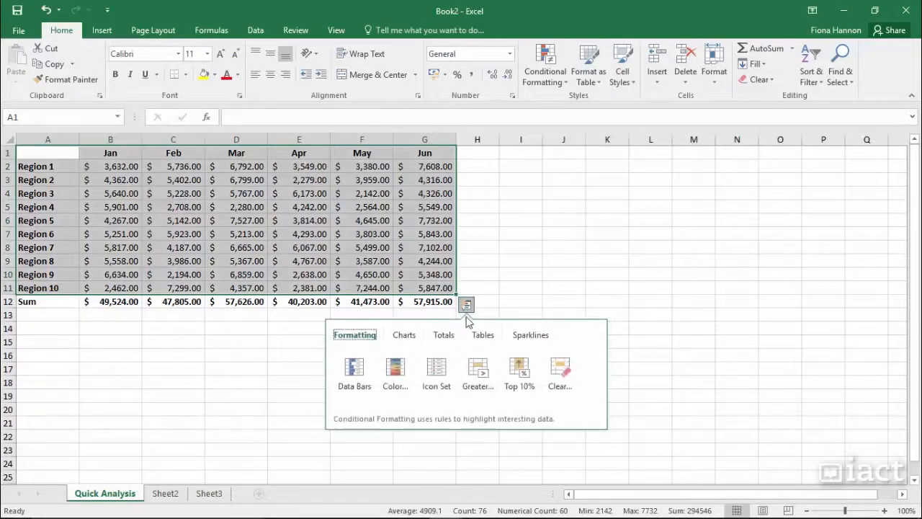
click(405, 338)
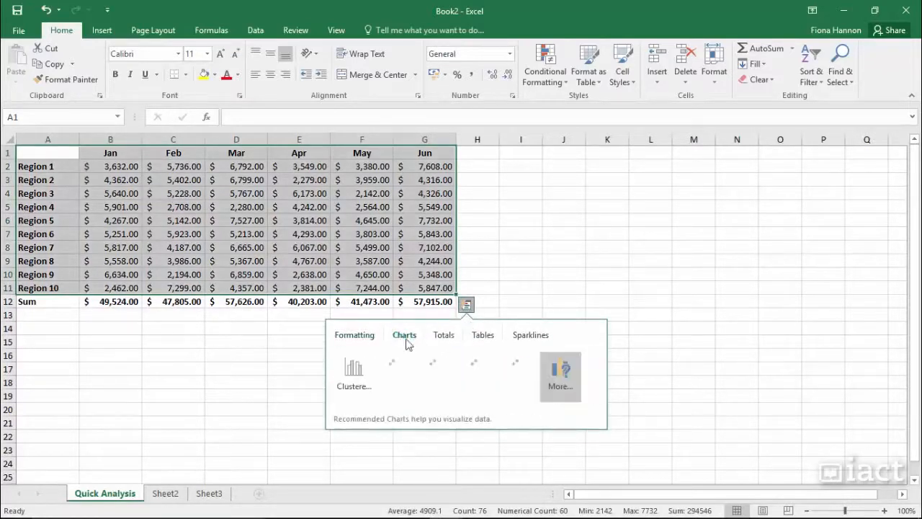
click(444, 336)
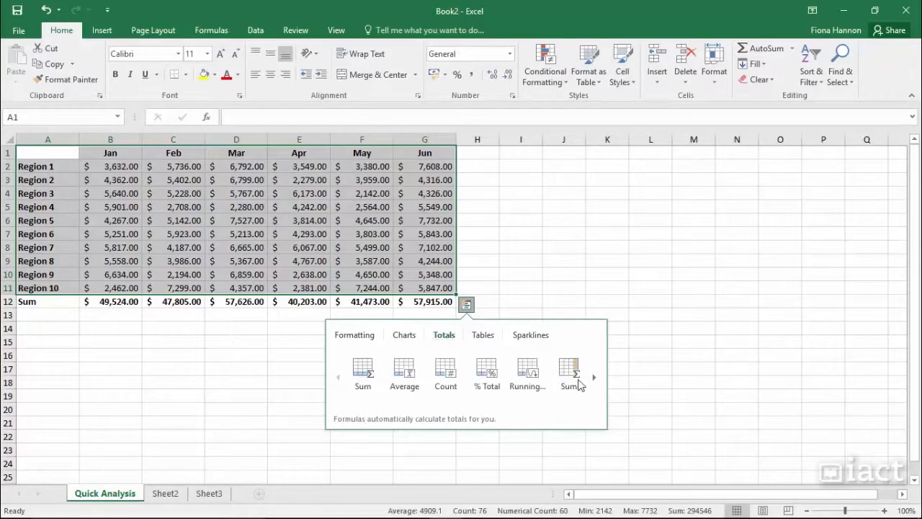
click(576, 382)
click(564, 370)
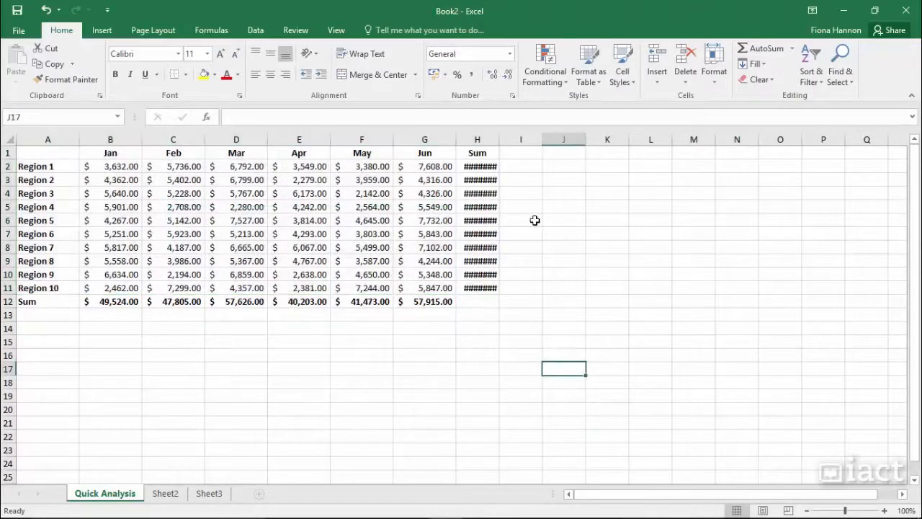
drag(500, 141, 518, 141)
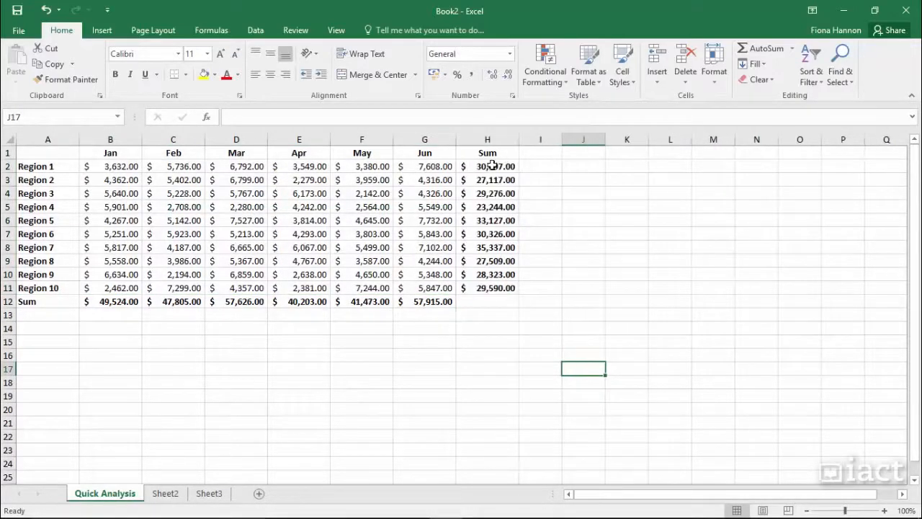
Inspect the monthly sums in B12:G12 and the regional sums in H2:H11.
drag(111, 302, 424, 301)
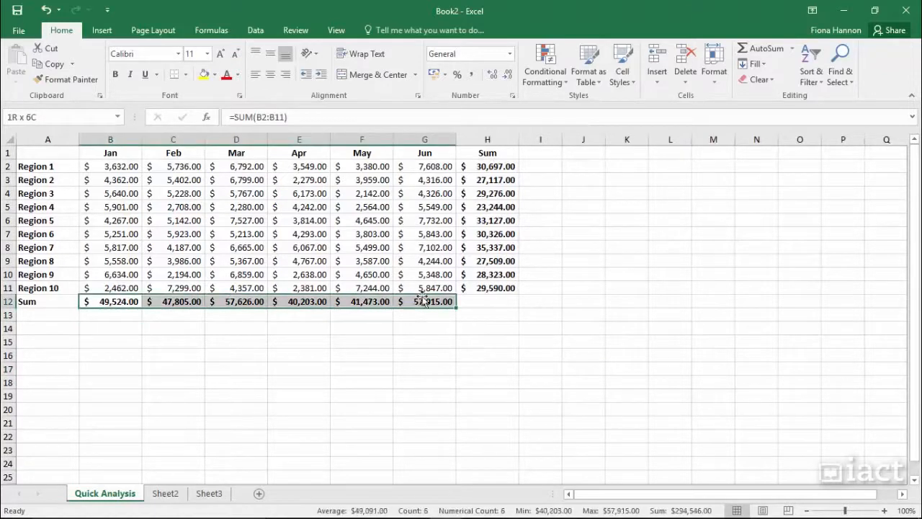
drag(508, 173, 493, 287)
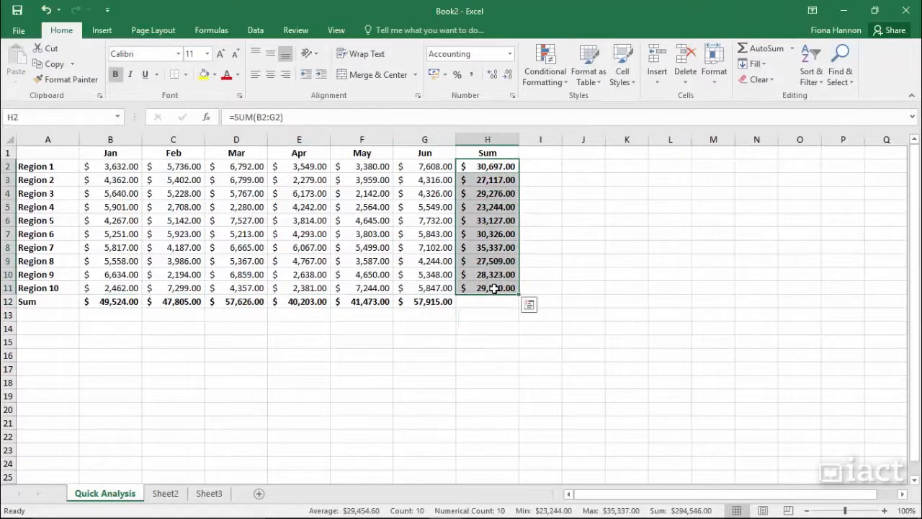
click(403, 265)
Preview the table and blank PivotTable options in Quick Analysis for range A1:G11.
drag(41, 152, 433, 289)
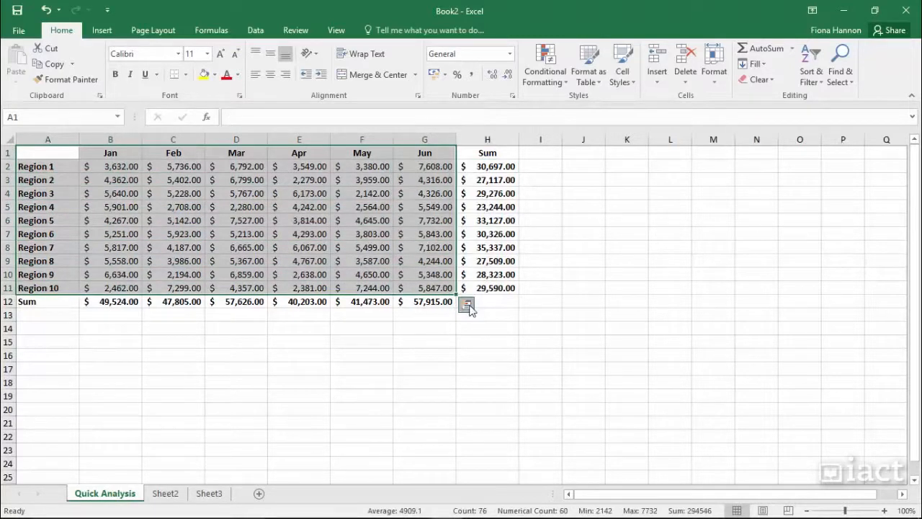
click(467, 306)
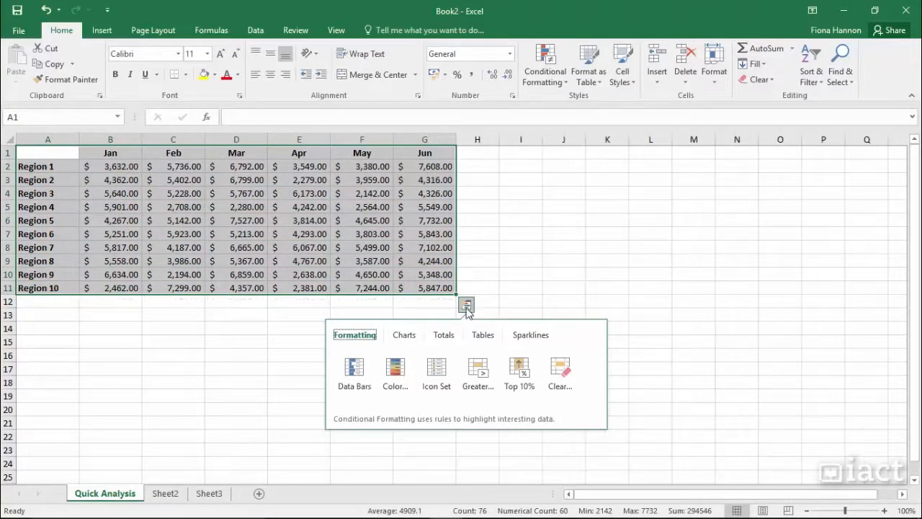
click(482, 336)
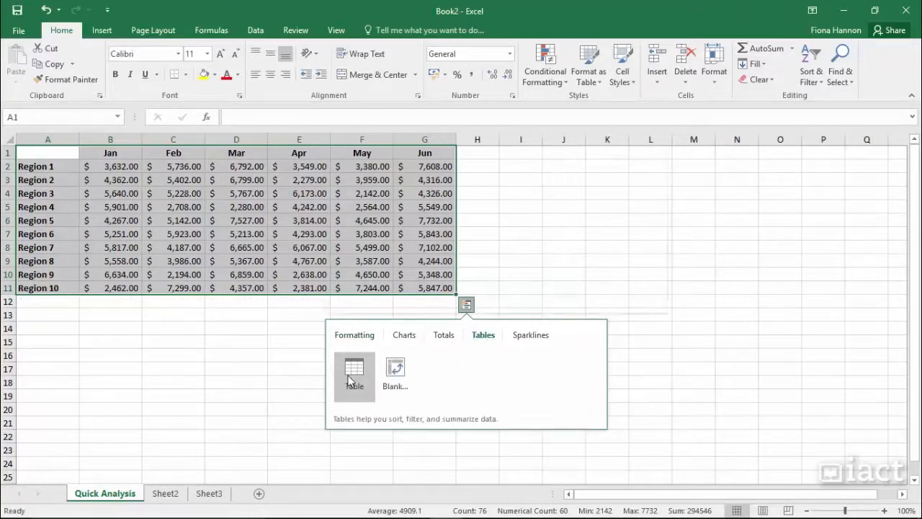
mouse_move(349, 379)
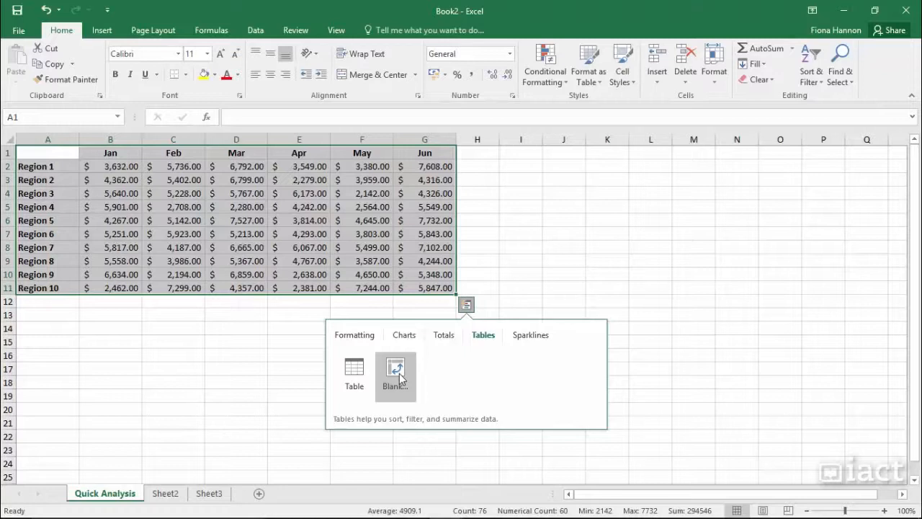
Insert line sparklines for each region in H2:H11 with Quick Analysis.
click(536, 338)
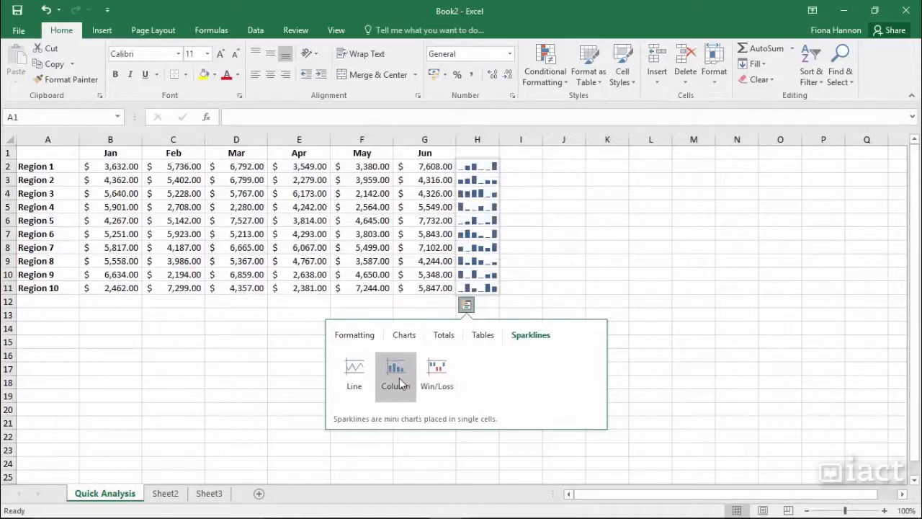
click(354, 375)
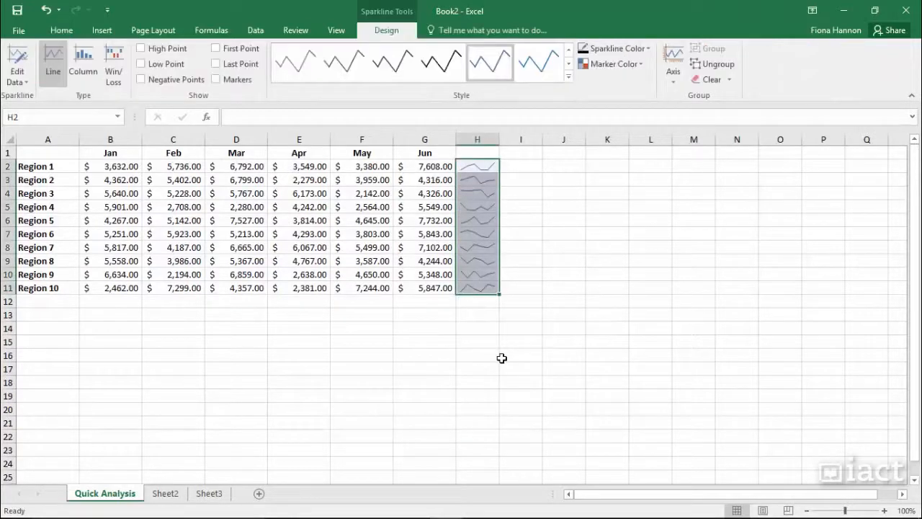
click(501, 358)
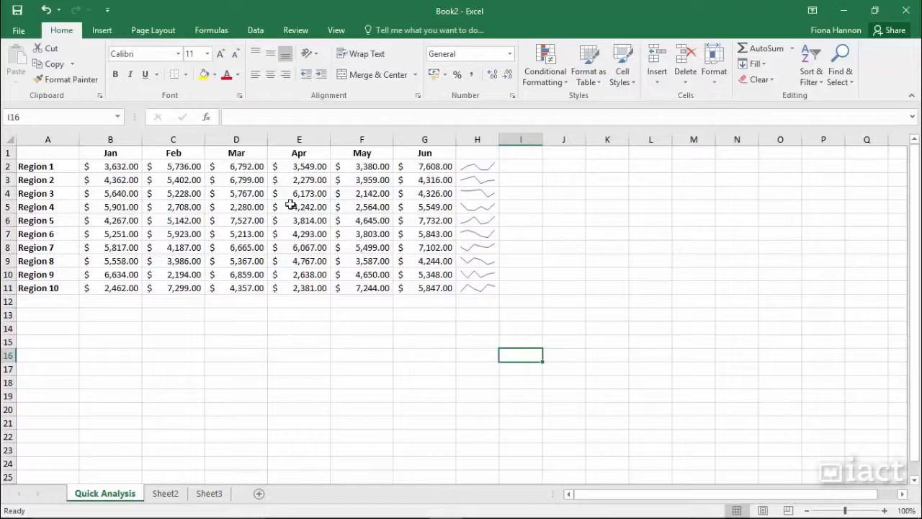
Reopen the Quick Analysis options for range A1:G11.
drag(66, 156, 426, 288)
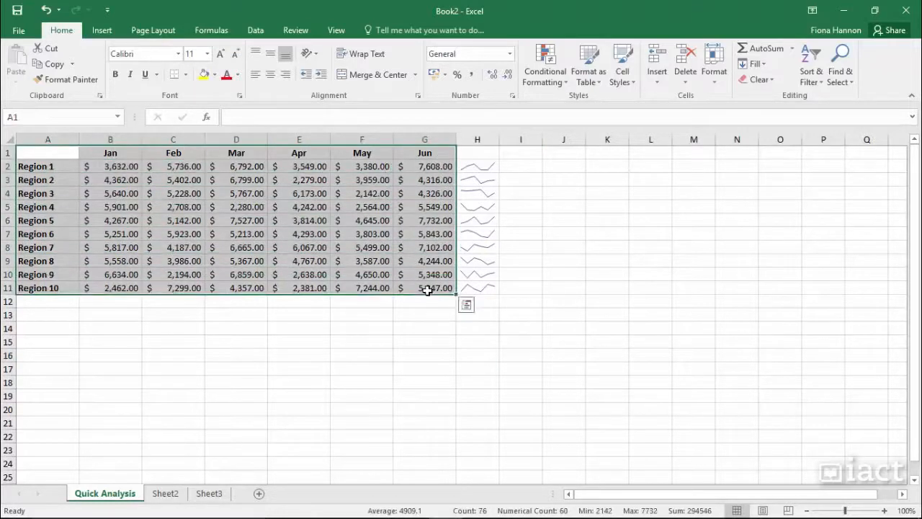
click(466, 306)
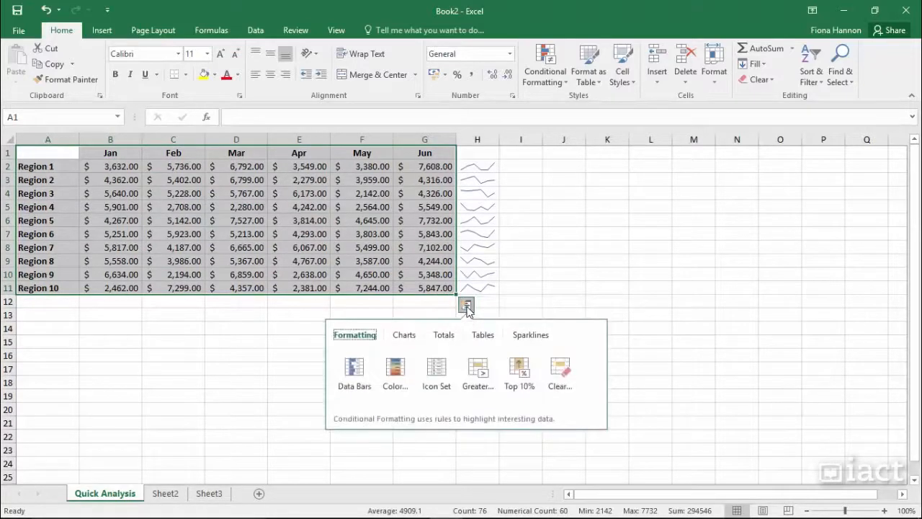